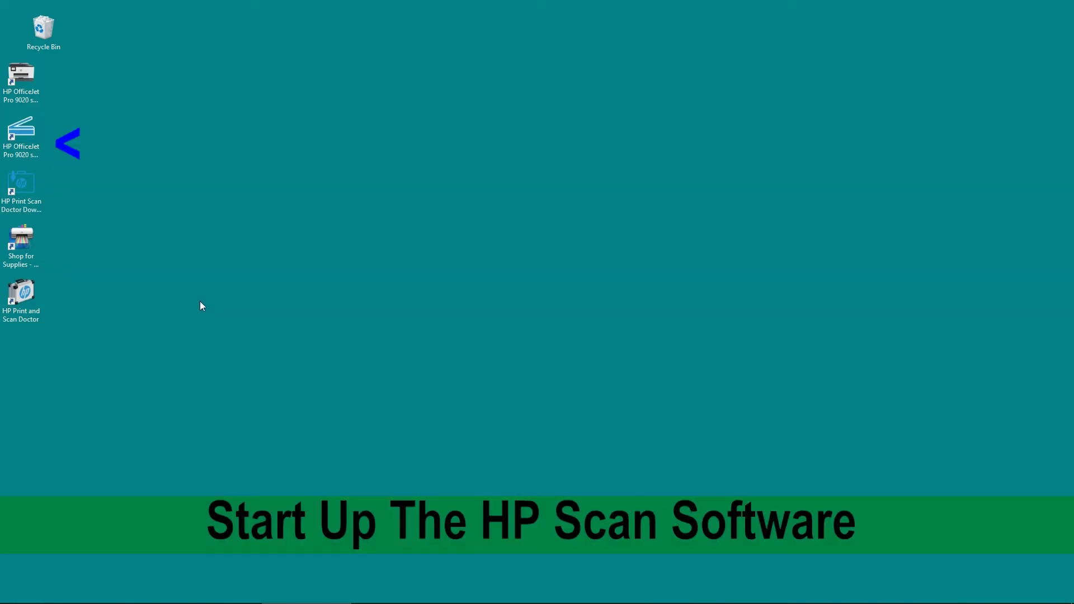
Launch HP Scan and set Save as PDF to 2-sided (book) pages from the Document Feeder
double_click(25, 142)
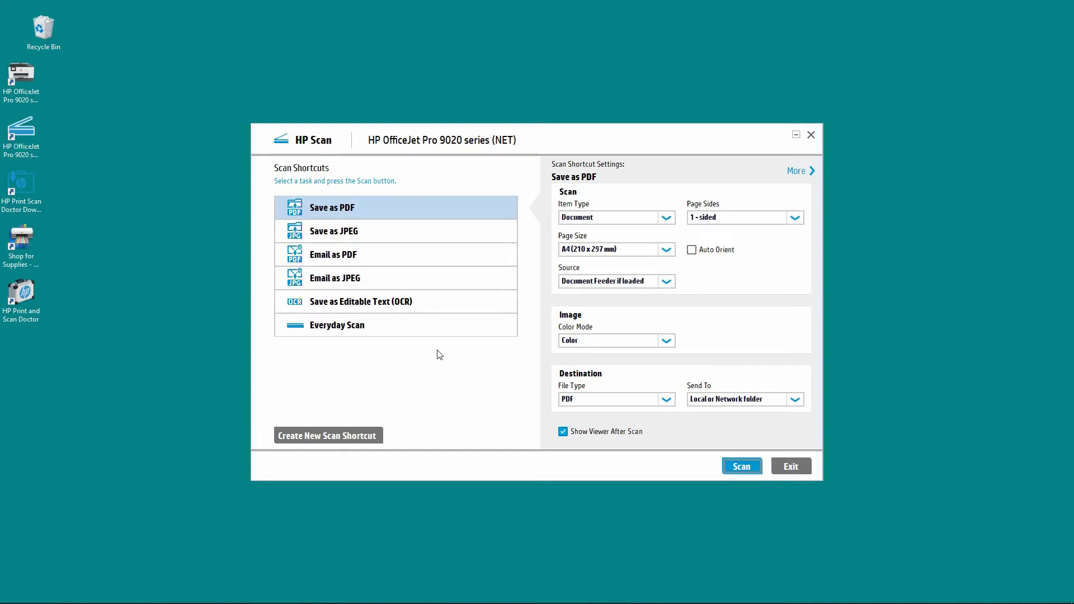
click(766, 223)
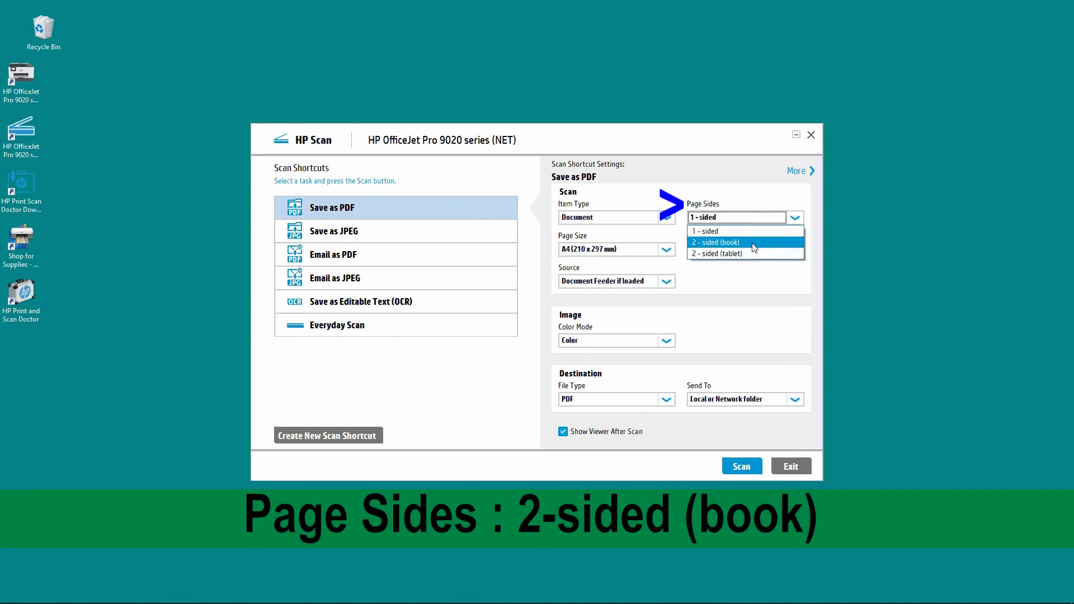
click(753, 244)
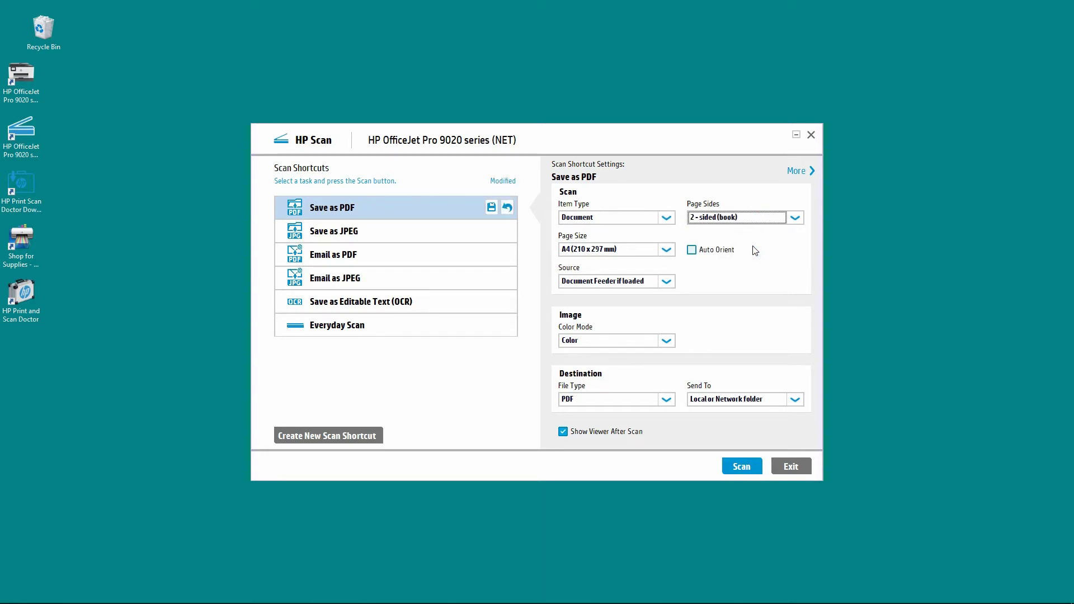
click(666, 284)
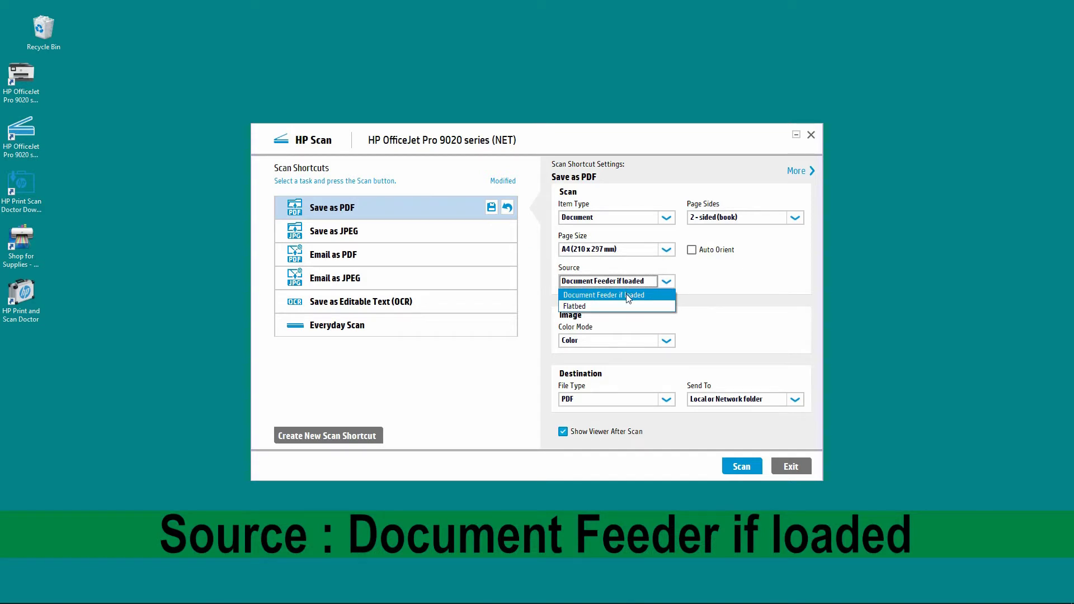
click(627, 296)
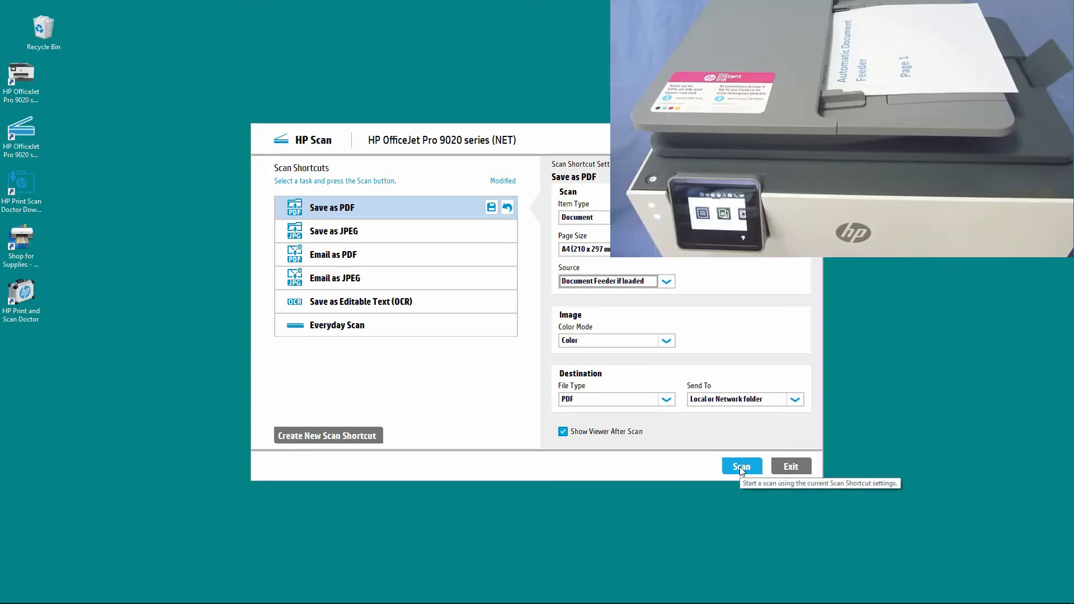
Scan both feeder pages, preview page 1 enlarged, then show page 2 of 2
click(739, 467)
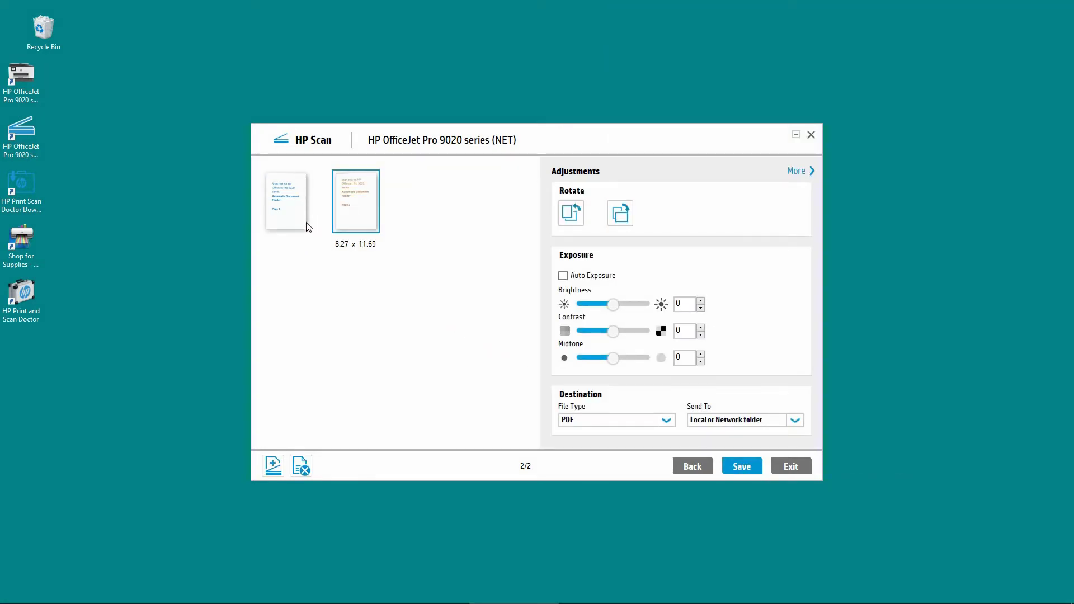
click(291, 209)
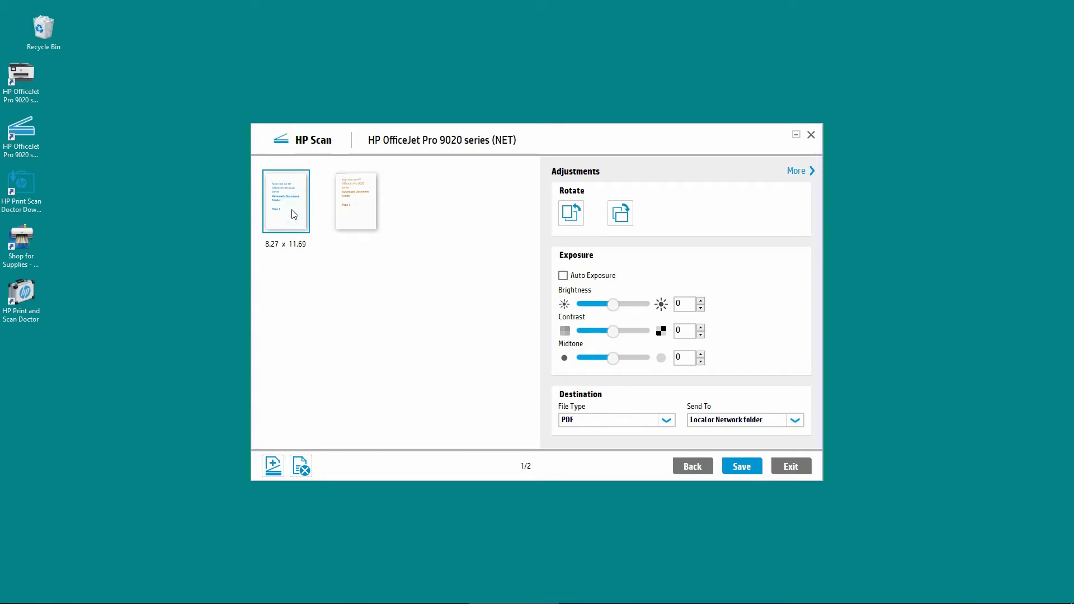
double_click(291, 213)
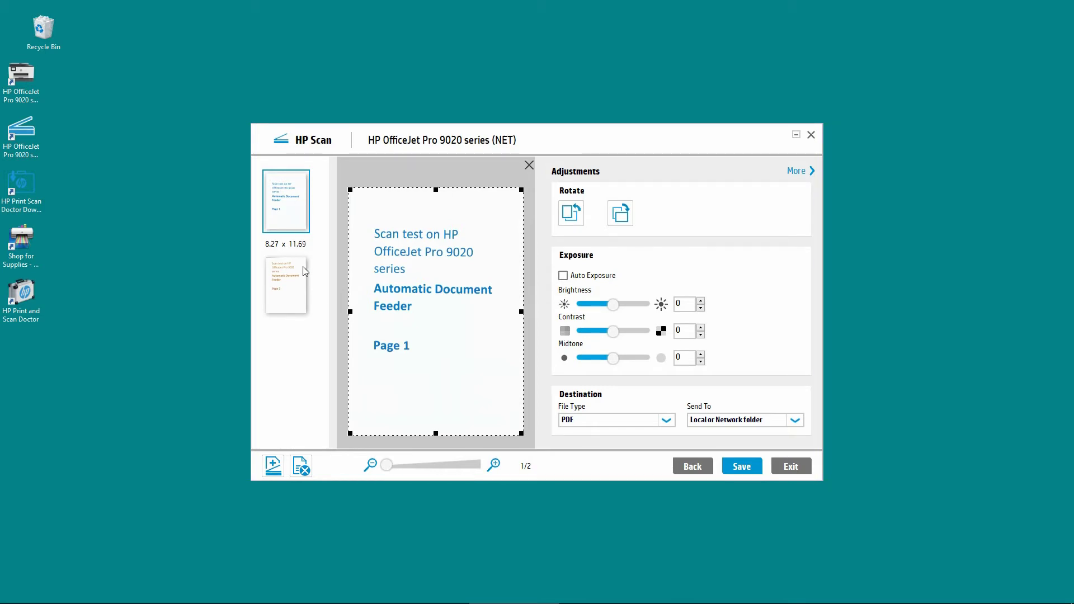
click(291, 298)
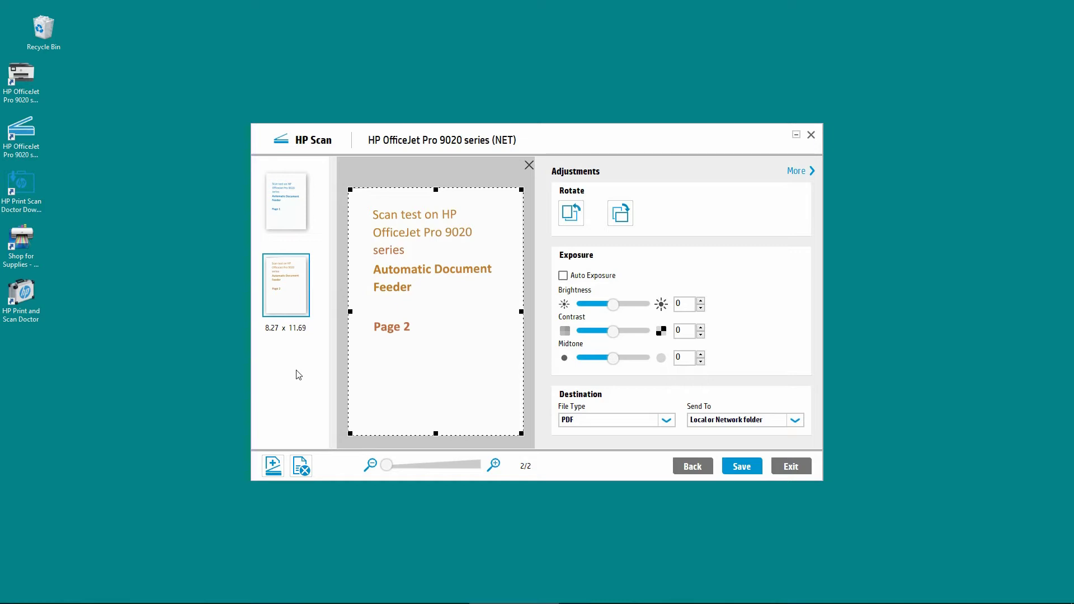
Add one more page scanned from the flatbed glass as page 3 of 3
click(272, 466)
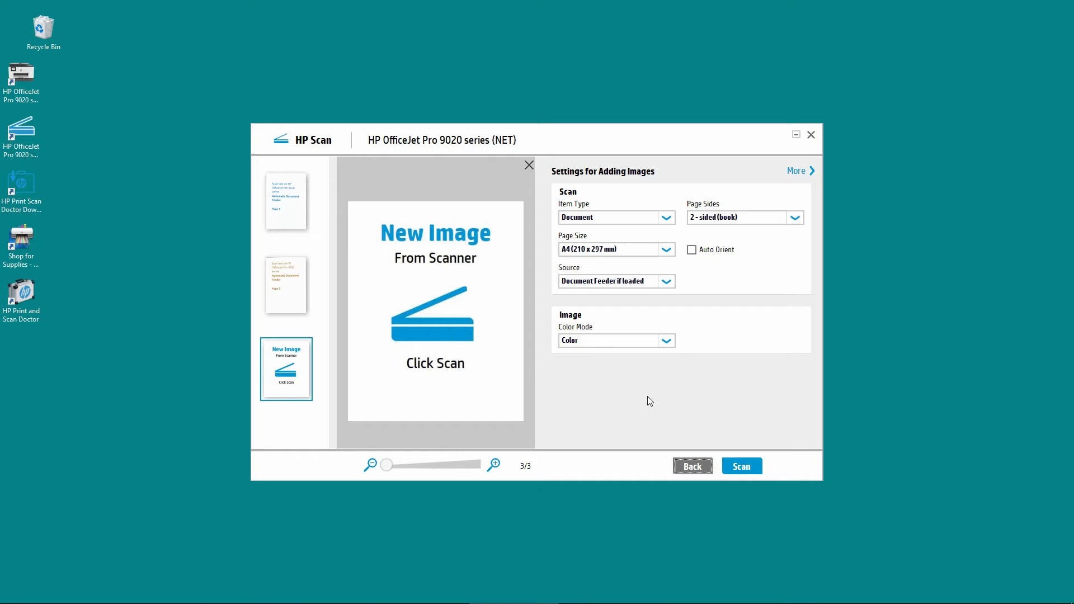
click(755, 471)
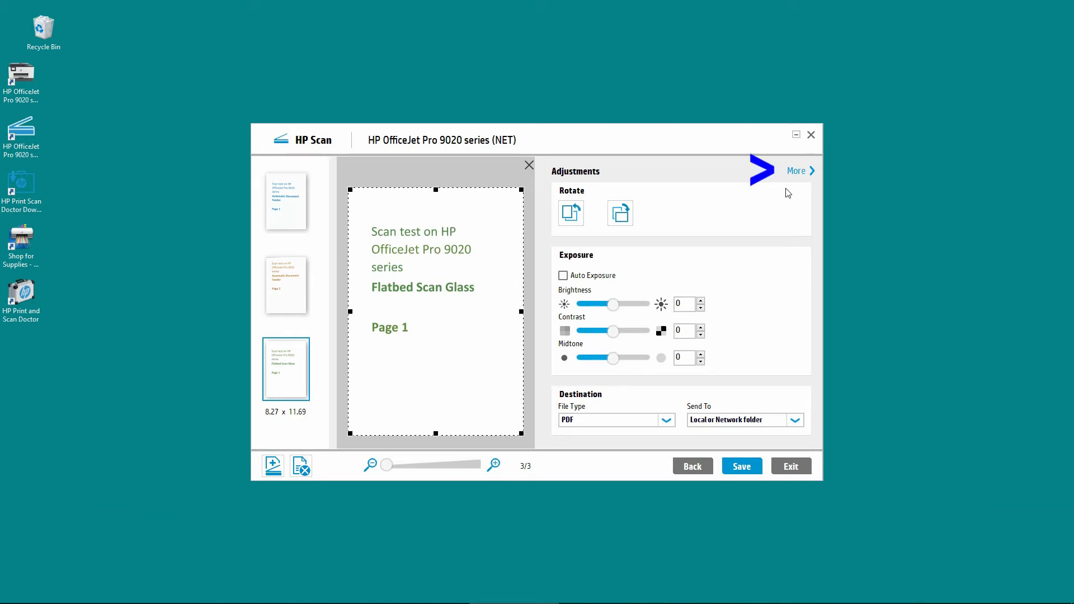
Turn on Use iHQC Compression for the PDF file type in the Destination settings
click(800, 173)
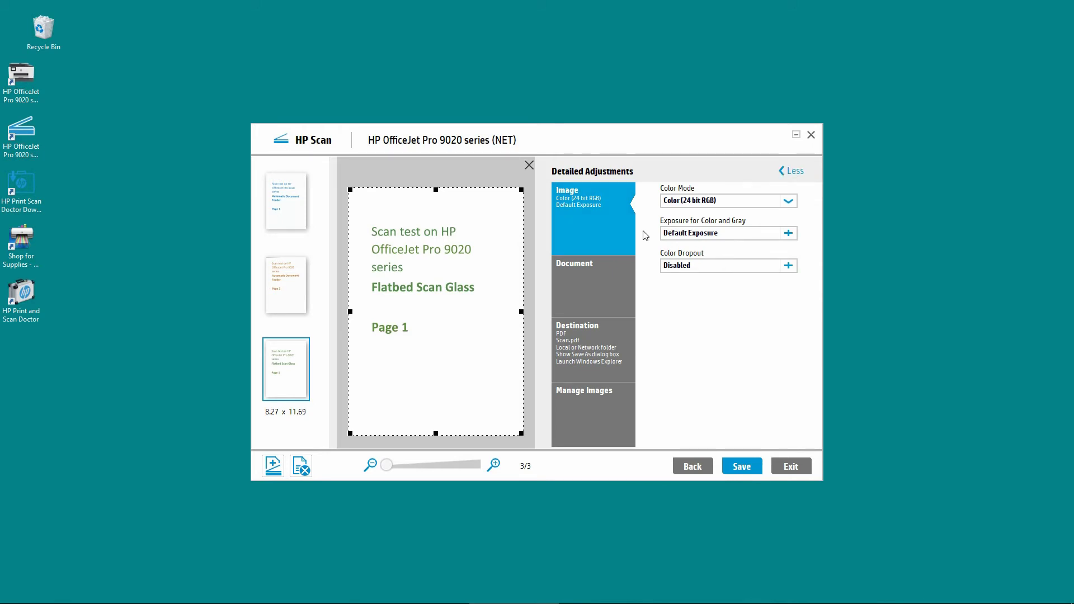
click(596, 349)
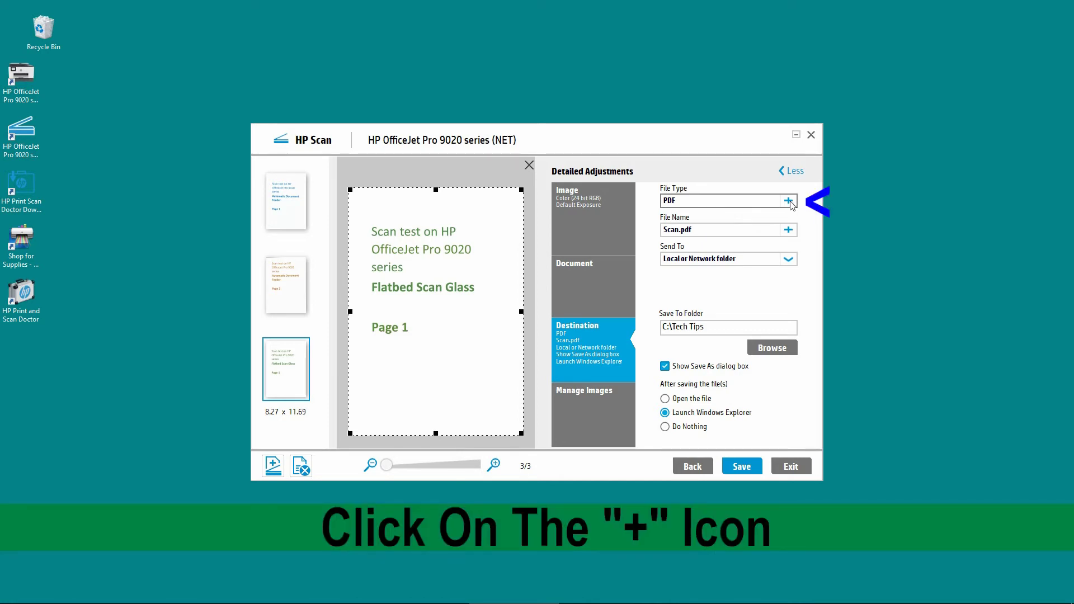
click(788, 202)
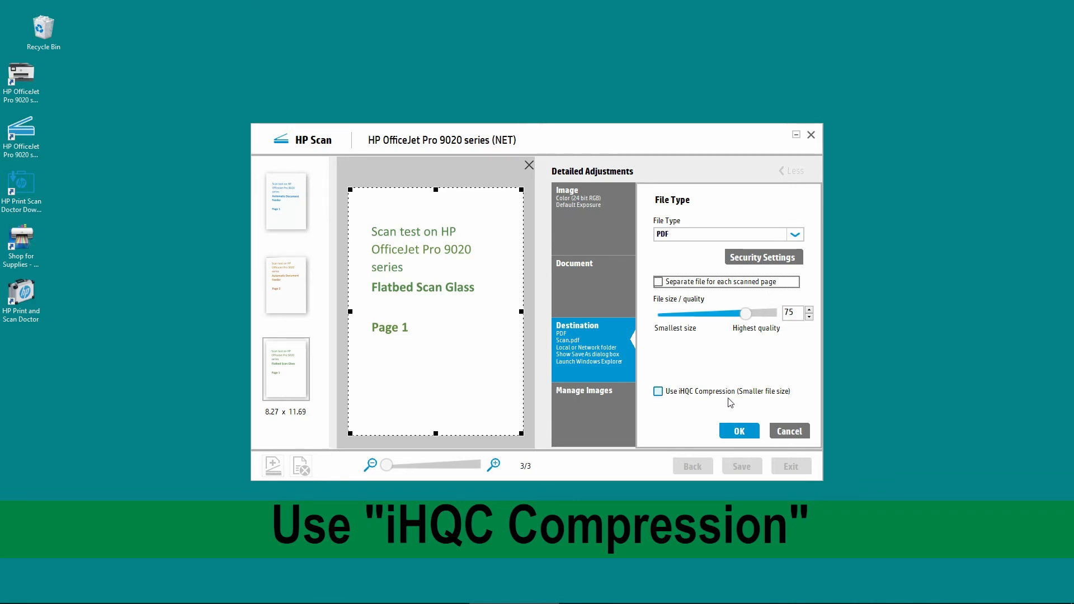
click(658, 392)
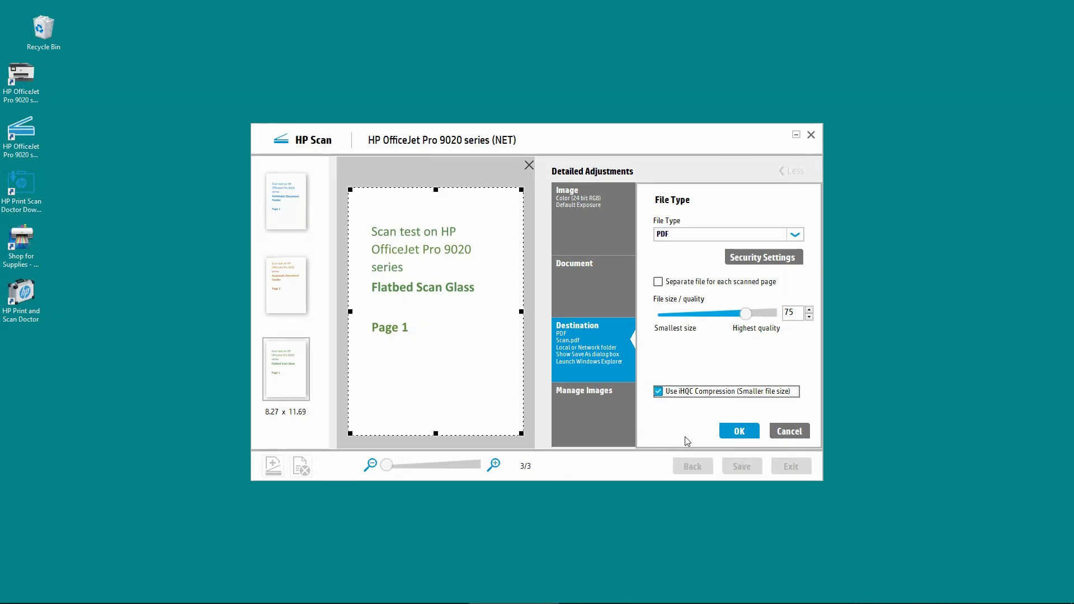
click(736, 431)
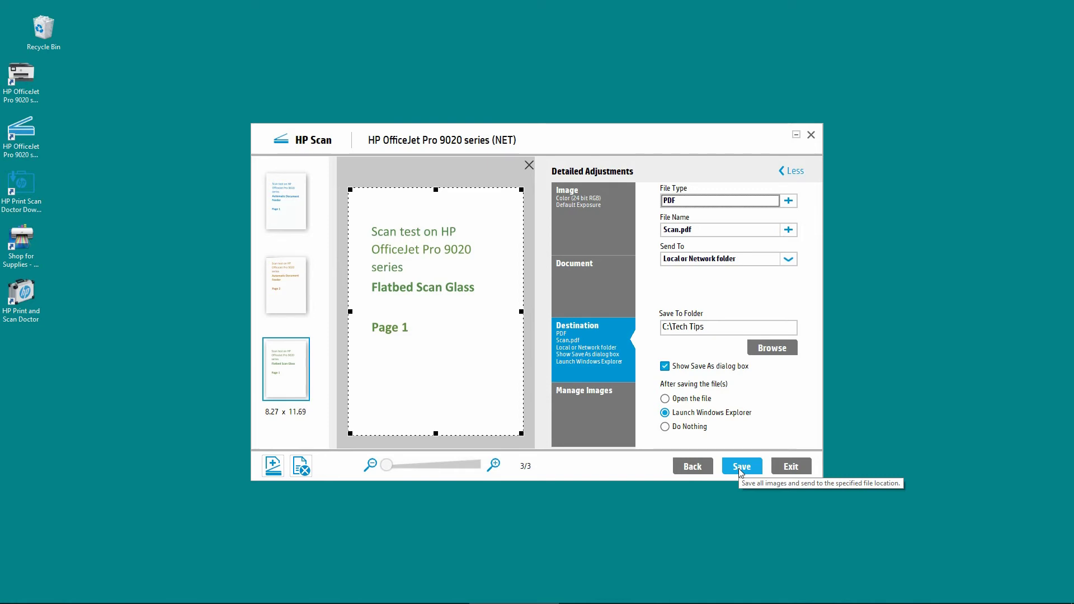
Save the three pages to Tech Tips as PDF 'Scan using ADF and Flatbed with small filesize'
click(739, 468)
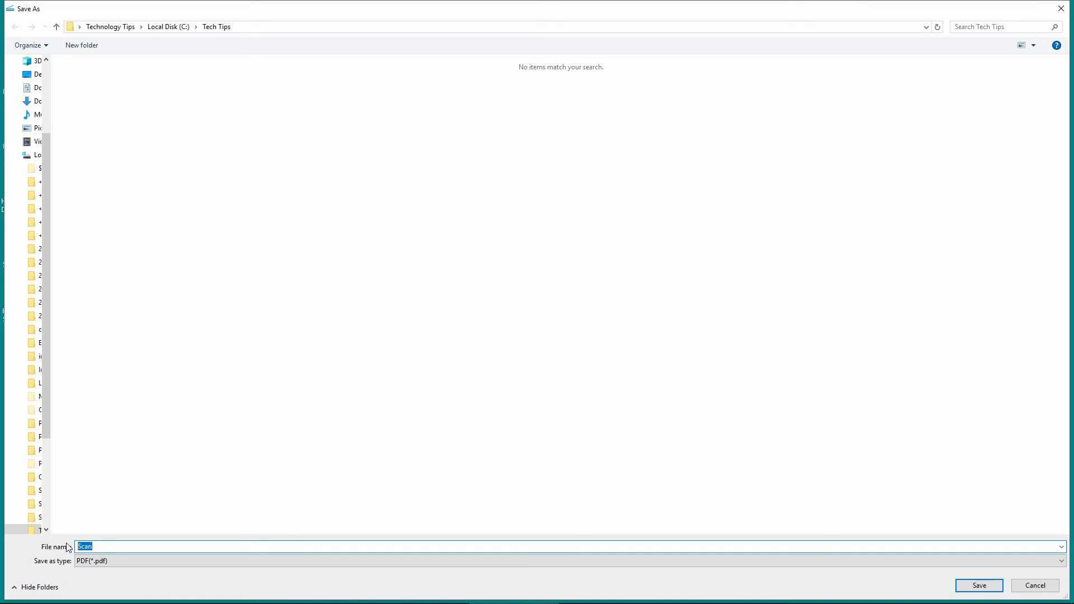
text(Scan usin)
text(g ADF and )
text(Flatbed )
text(with sm)
text(all fiesize)
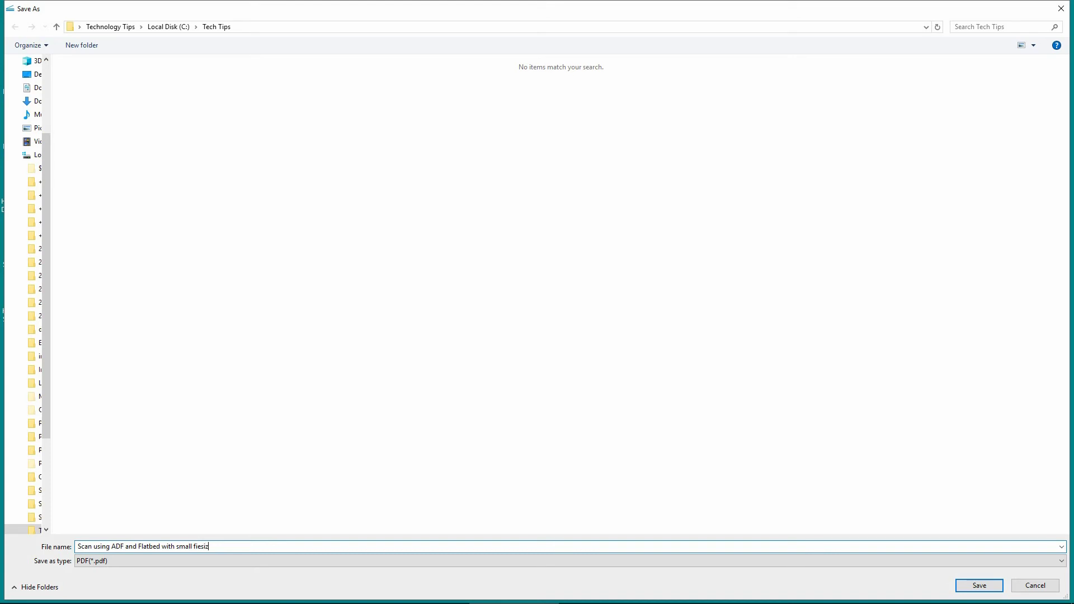
click(978, 586)
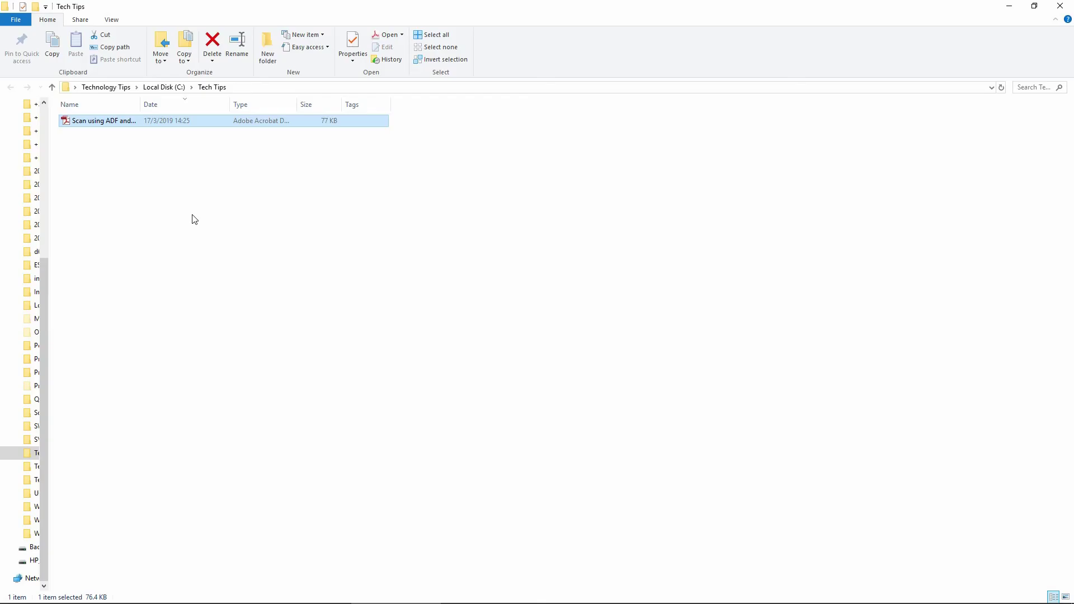
Select the saved scan PDF in Tech Tips to confirm its 77 KB size
click(193, 219)
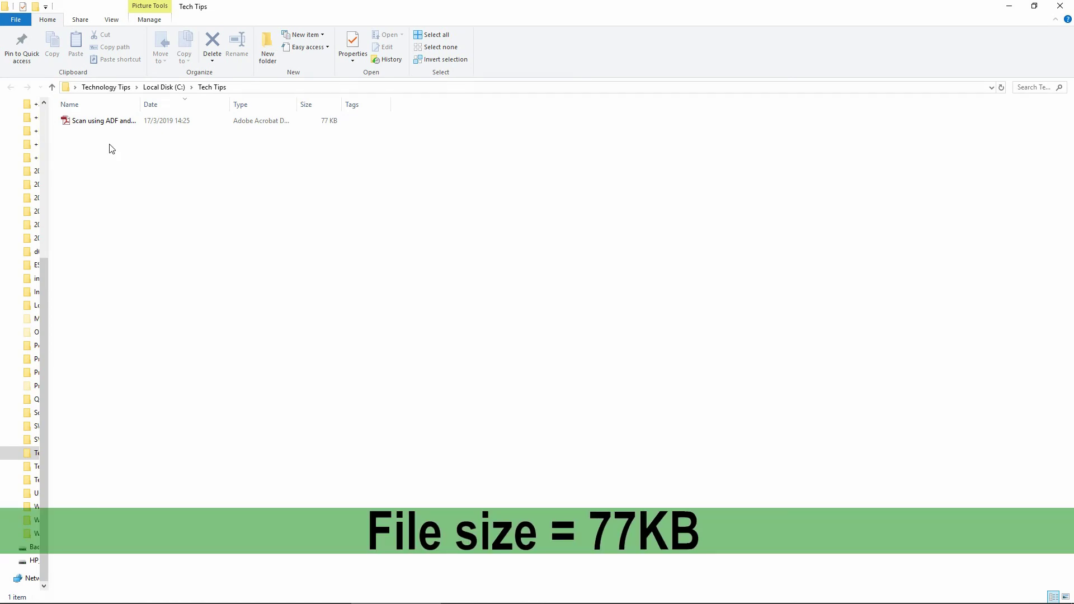
click(114, 123)
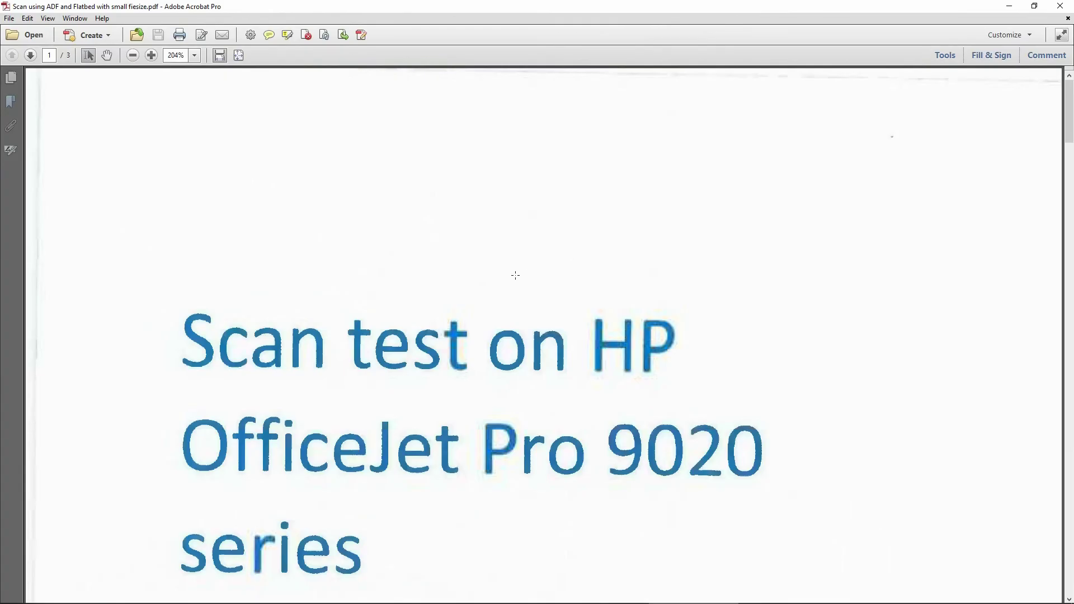
Zoom the scanned PDF out to 125% to review its three pages
click(132, 55)
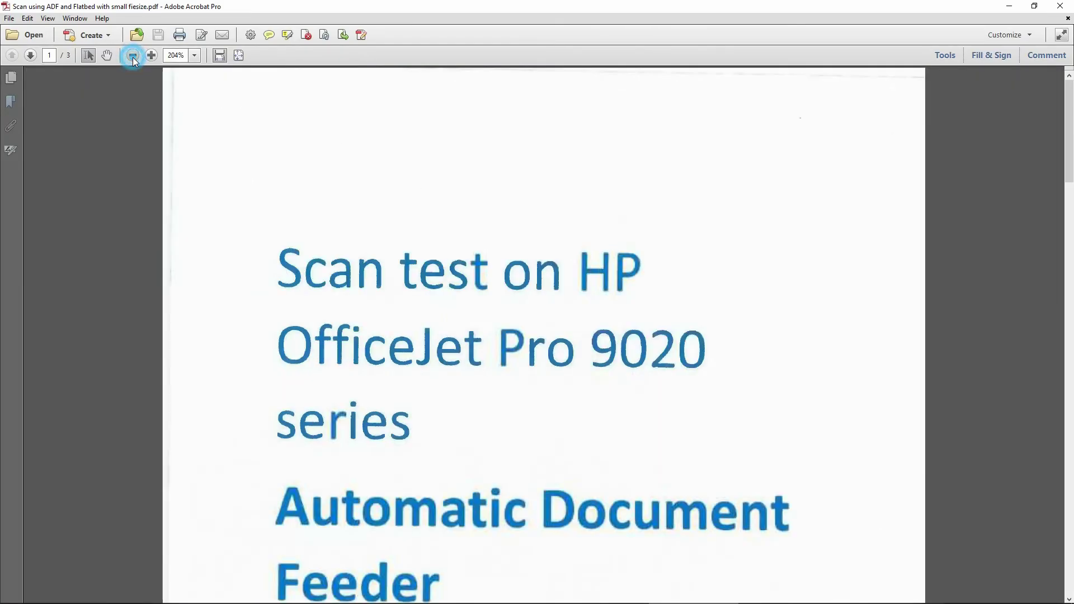
scroll(688, 384, down, 3)
scroll(687, 384, down, 2)
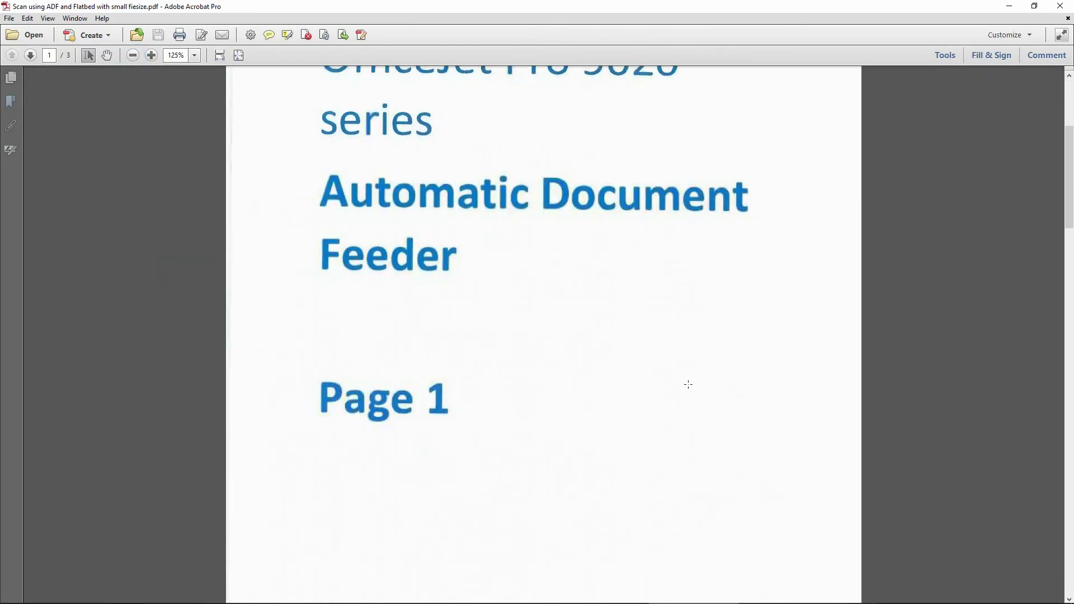
scroll(692, 387, down, 4)
scroll(698, 398, down, 8)
scroll(698, 397, down, 4)
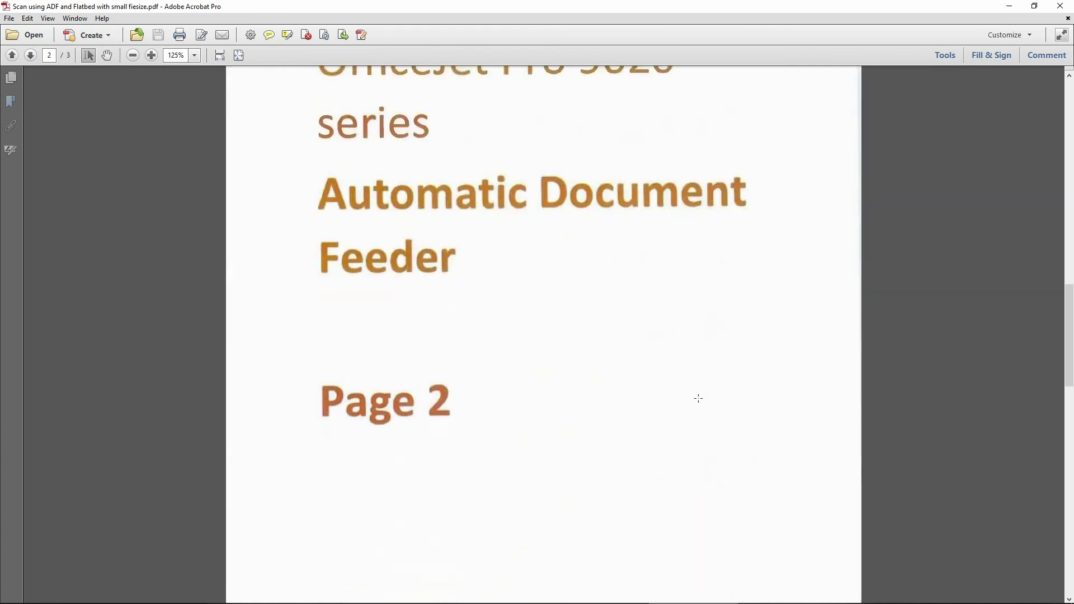
scroll(698, 398, down, 3)
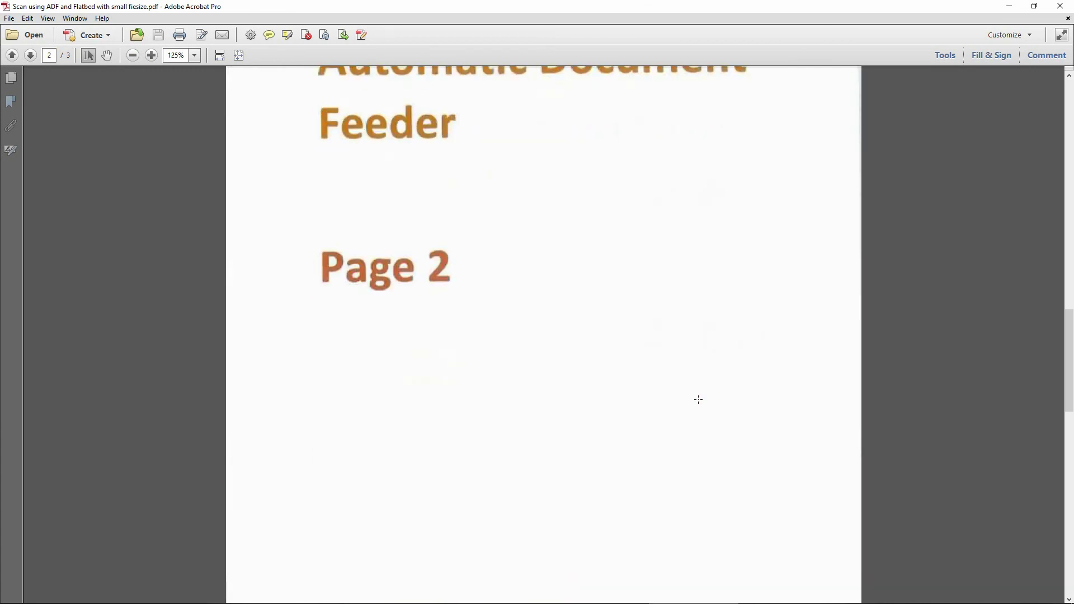
scroll(698, 399, down, 6)
scroll(698, 400, down, 6)
scroll(698, 401, down, 3)
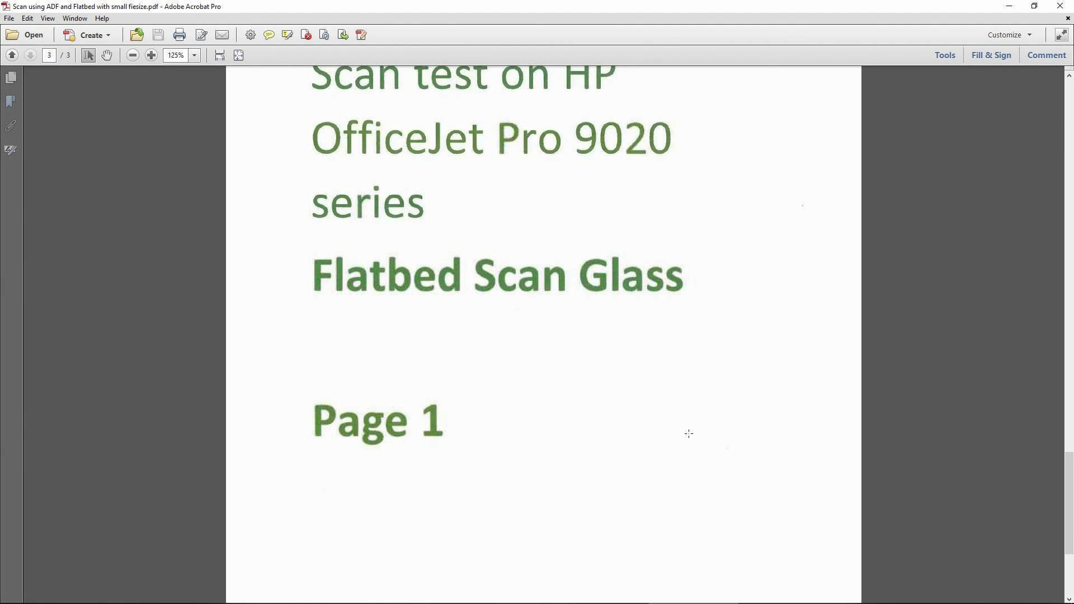
scroll(710, 428, up, 2)
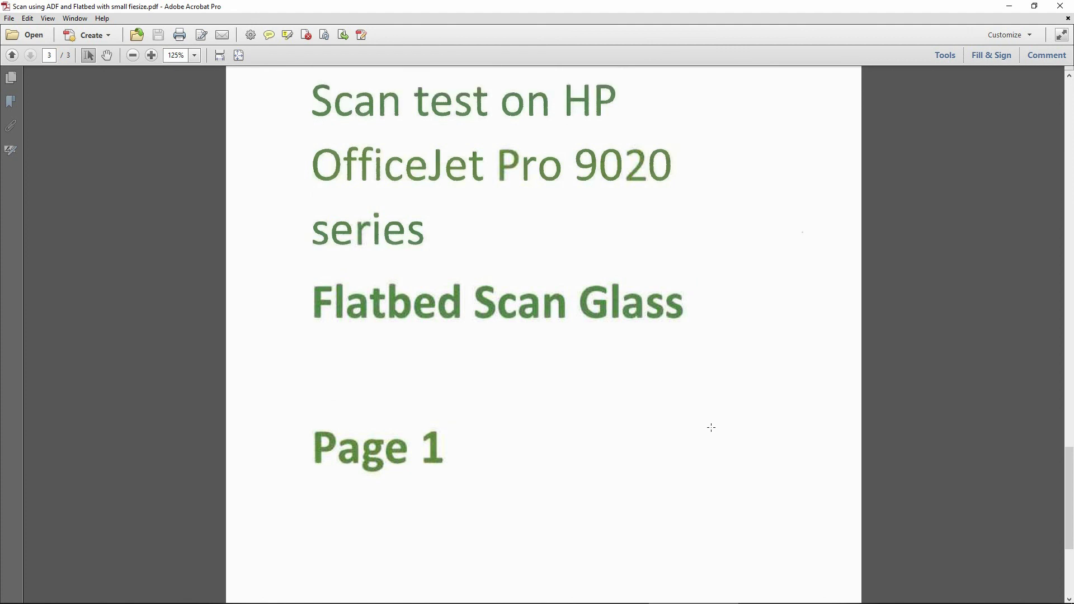
scroll(710, 427, up, 5)
scroll(714, 425, up, 8)
scroll(721, 420, up, 5)
scroll(723, 417, up, 10)
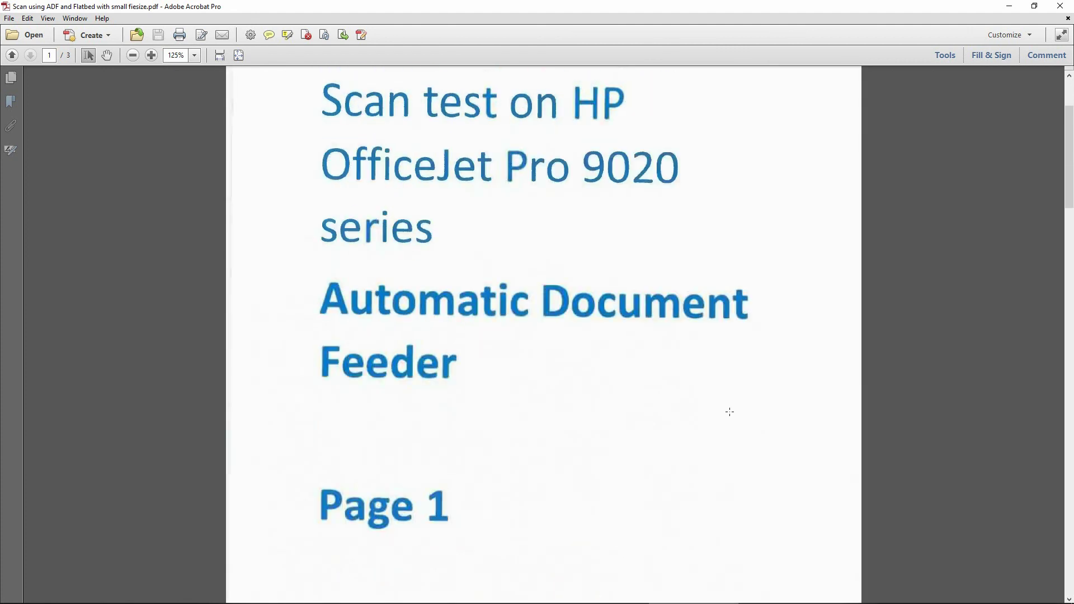
scroll(726, 413, up, 3)
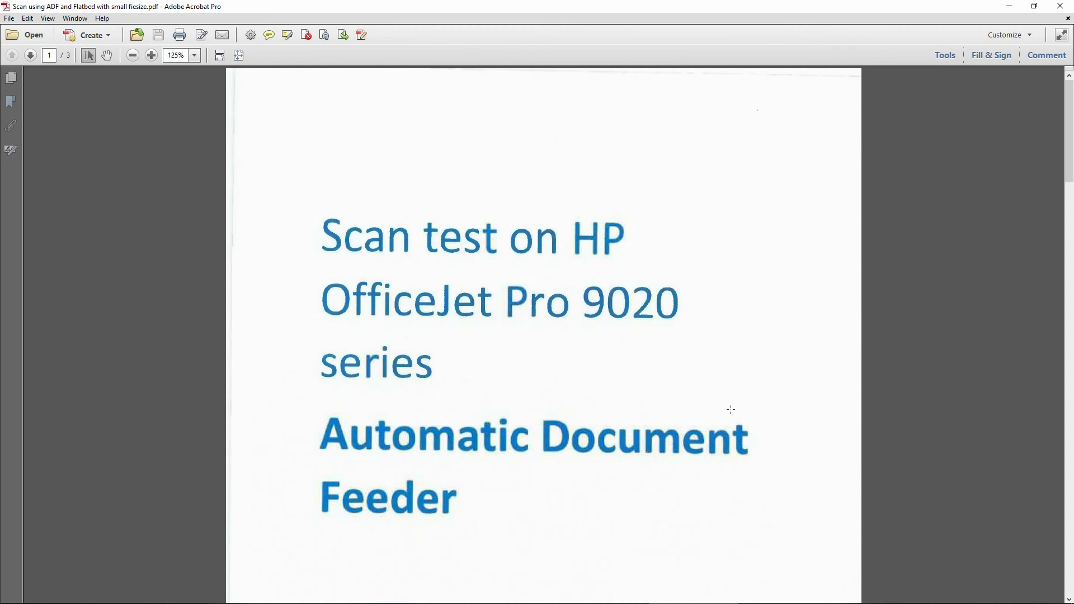